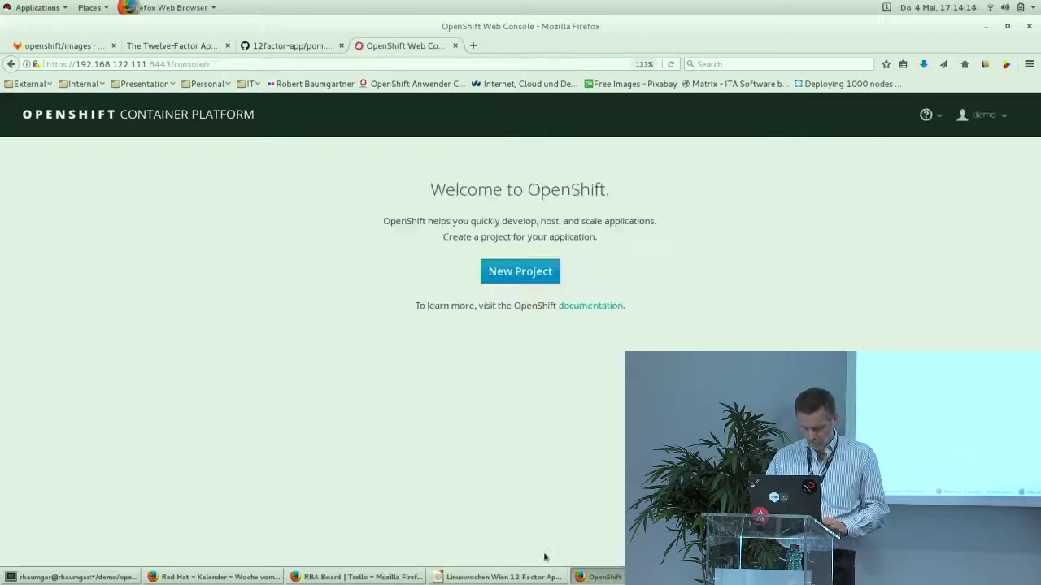
- Switch to the terminal and run ./00_setup.sh to set up the 12factor-dev project
click(73, 577)
text(./0)
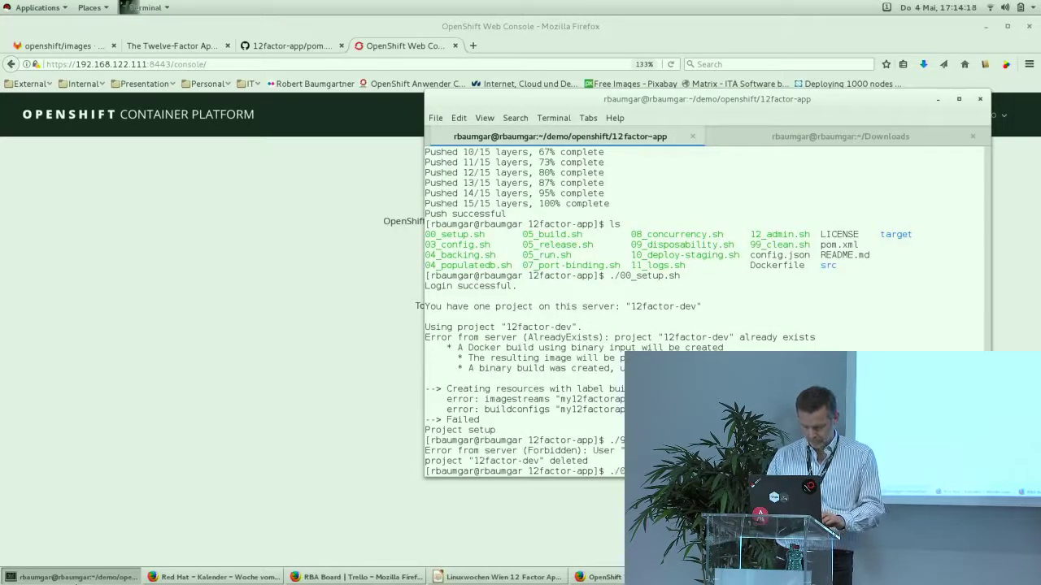
text(0_setup.sh)
key(Return)
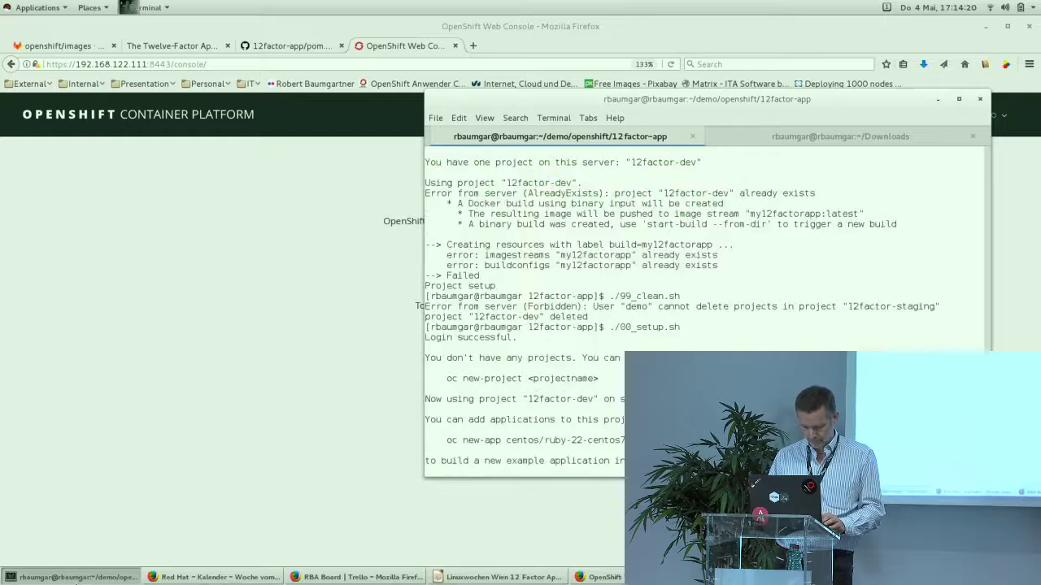
text(./0)
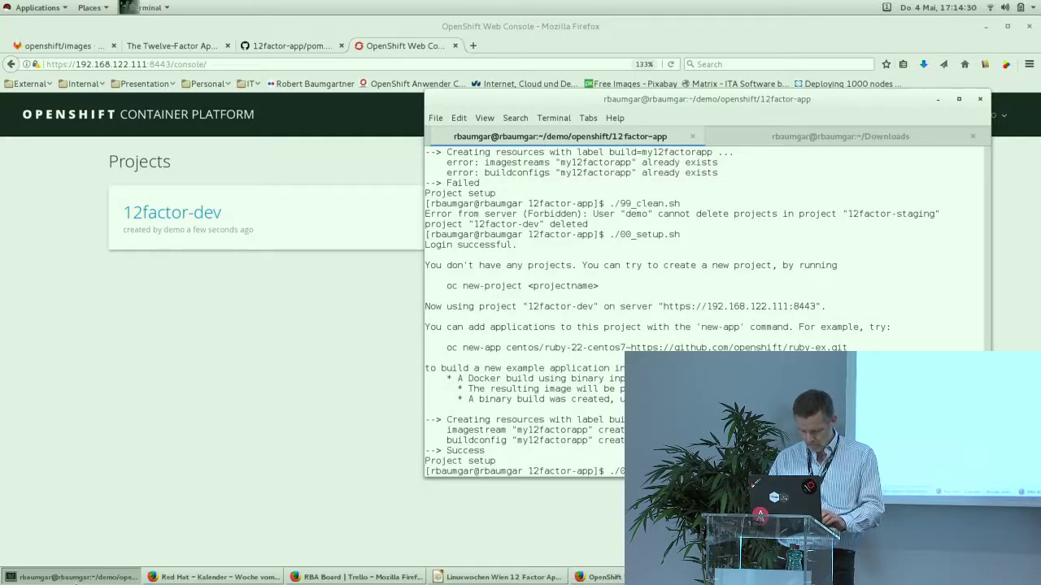
key(BackSpace)
key(BackSpace)
key(BackSpace)
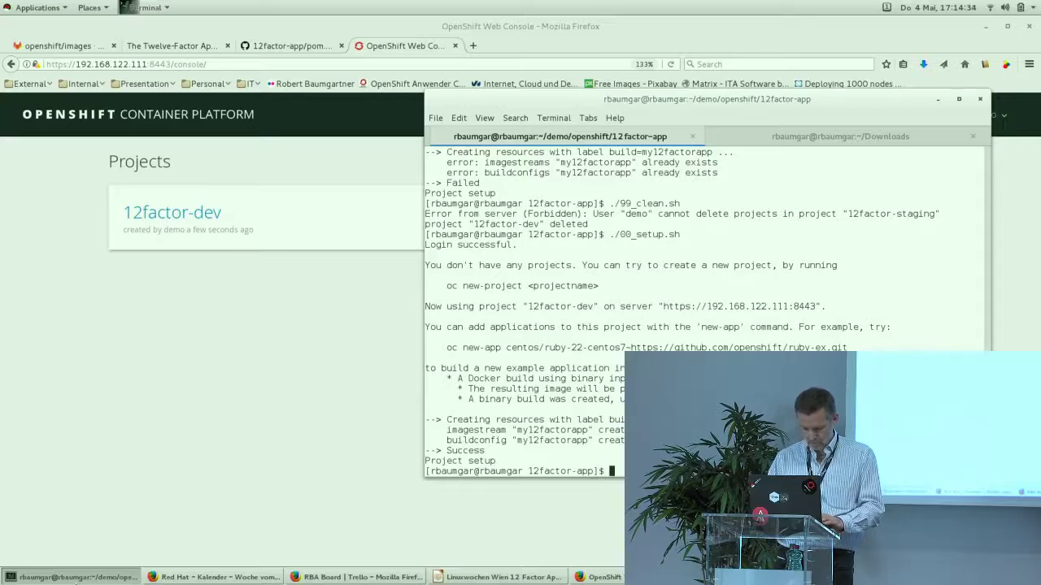
- List the scripts in the 12factor-app directory and run ./05_build.sh to build the application
text(ls)
key(Return)
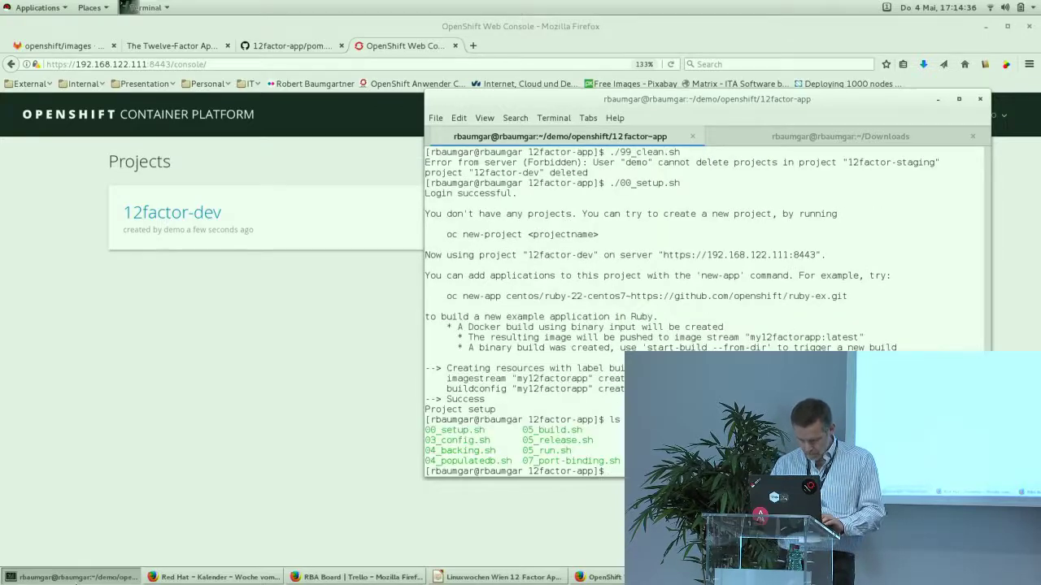
text(./)
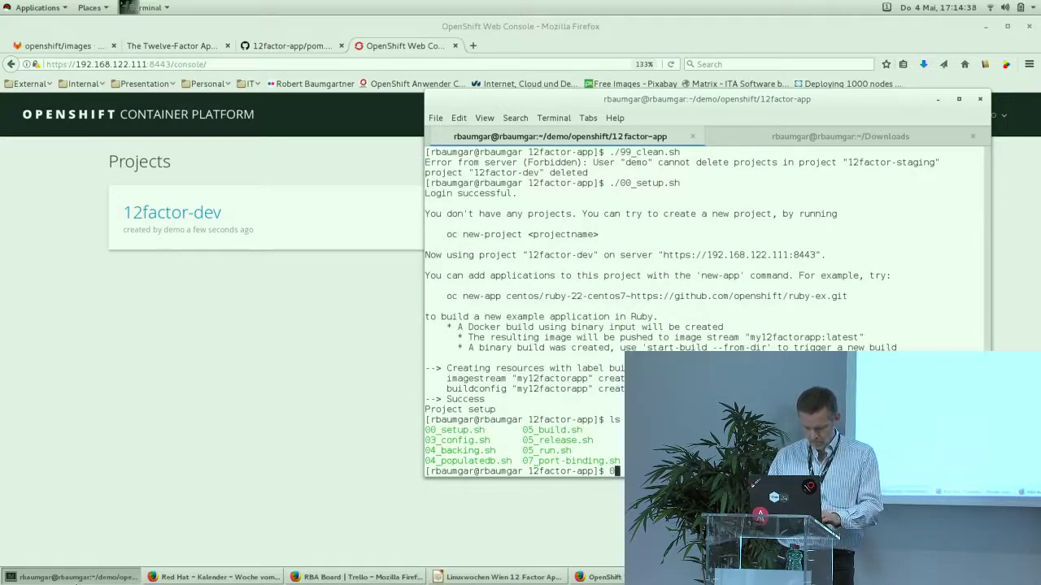
text(0)
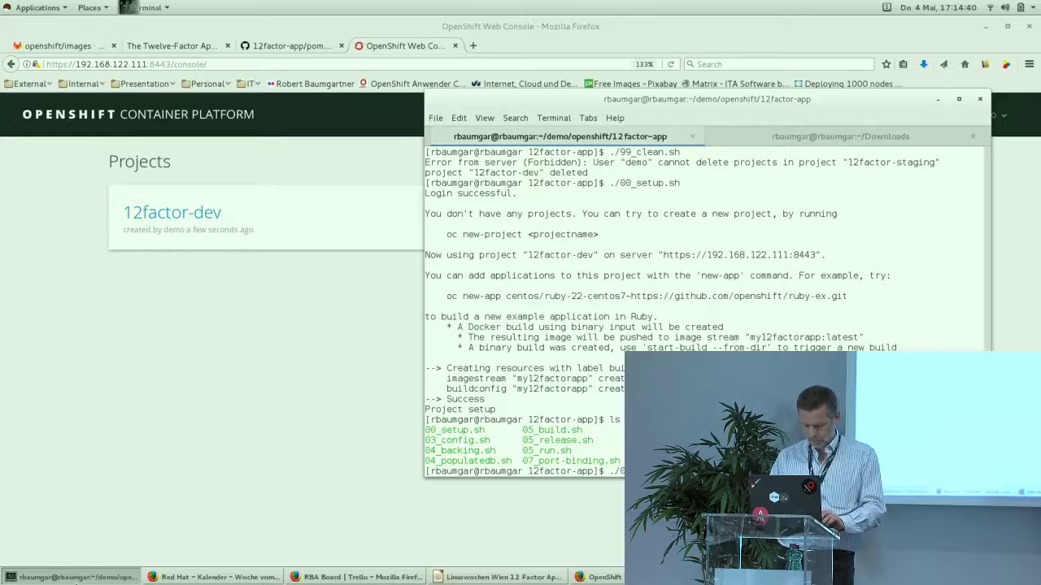
key(Return)
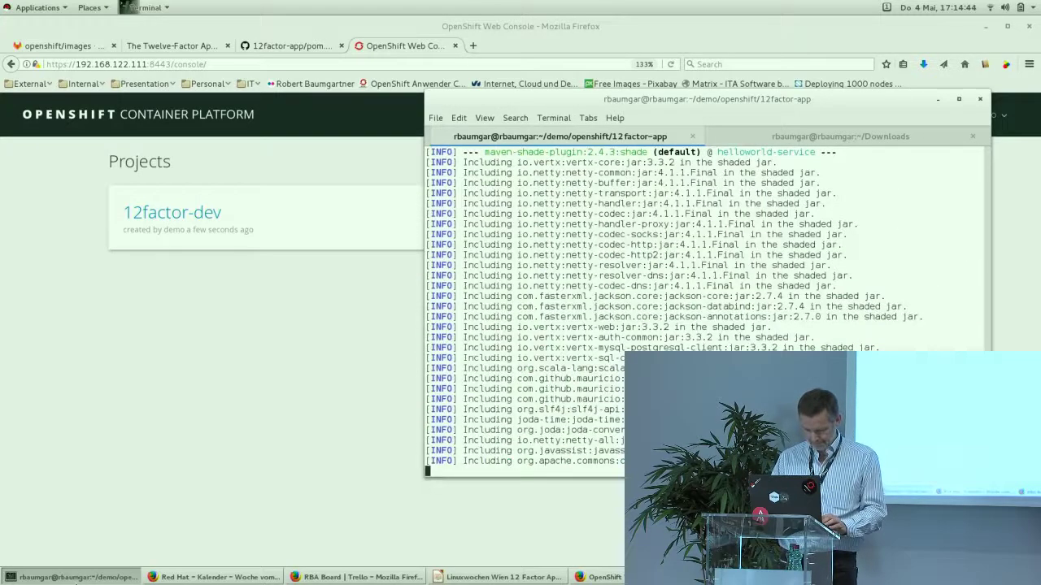
- Run ./05_release.sh to upload the directory and build the application's container image
text(./0)
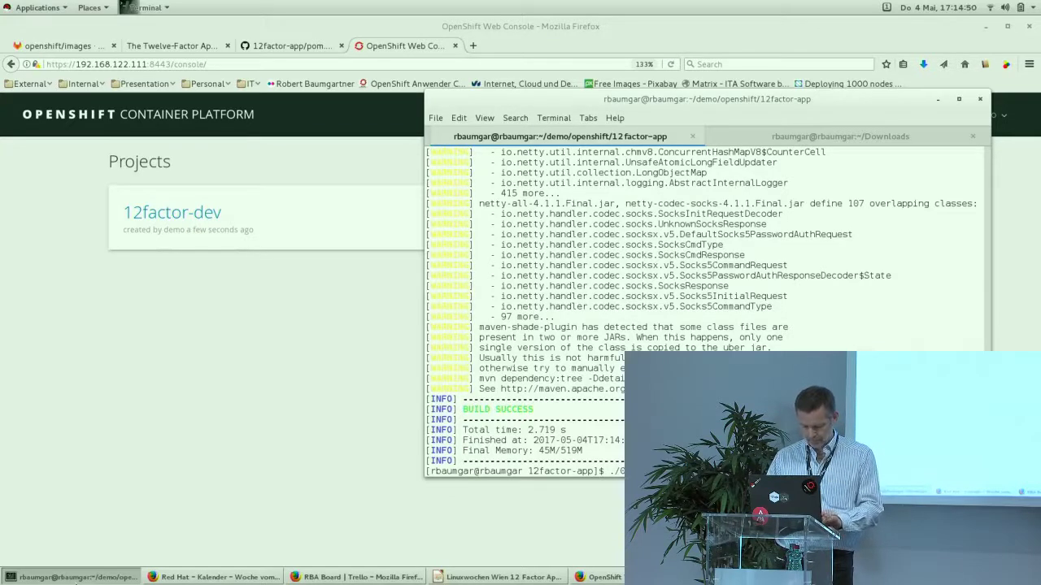
key(Return)
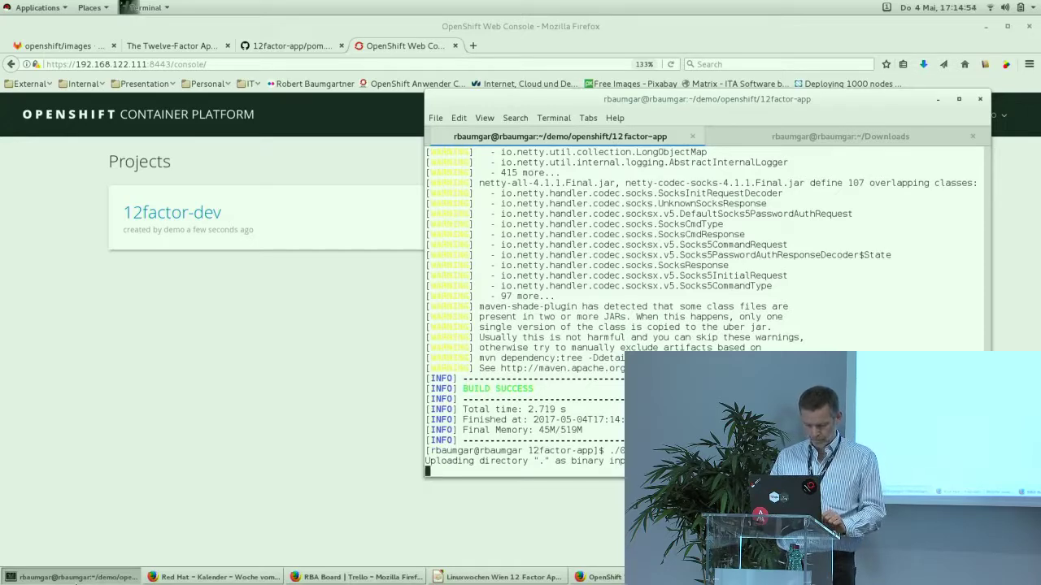
- Switch to the OpenShift web console, open the 12factor-dev project and display its deployments
click(192, 214)
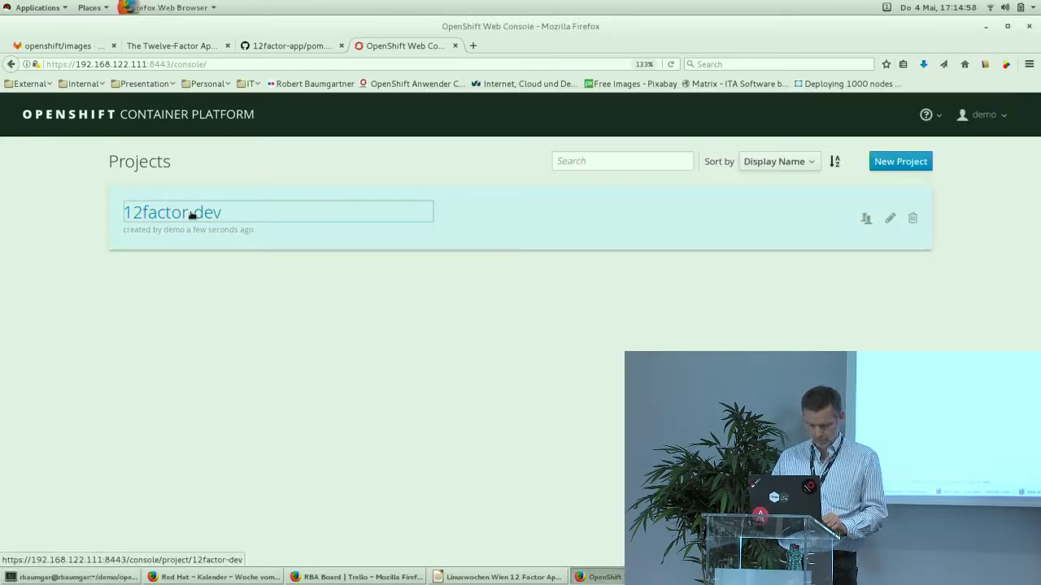
click(192, 214)
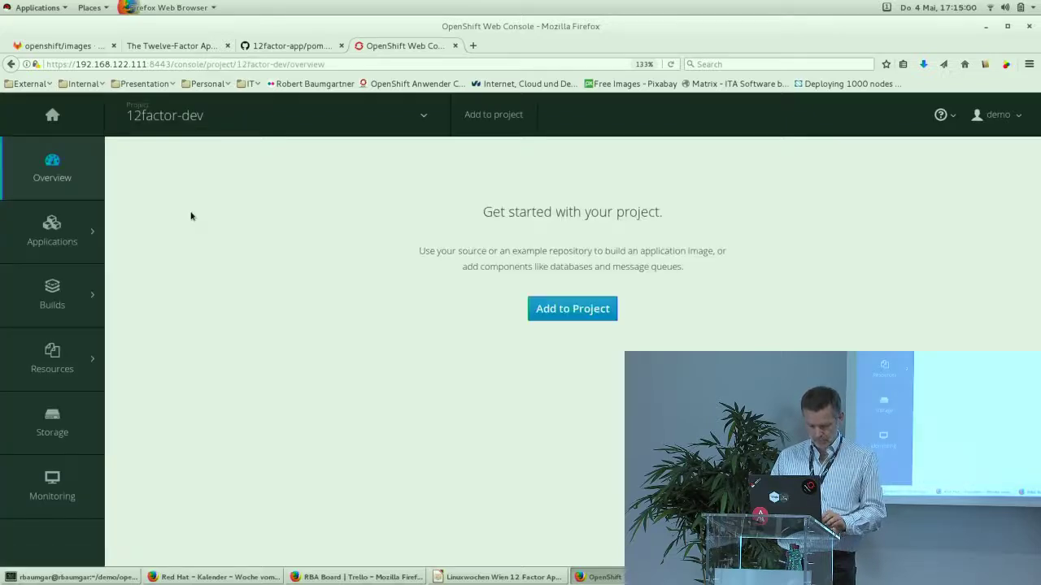
key(alt+Tab)
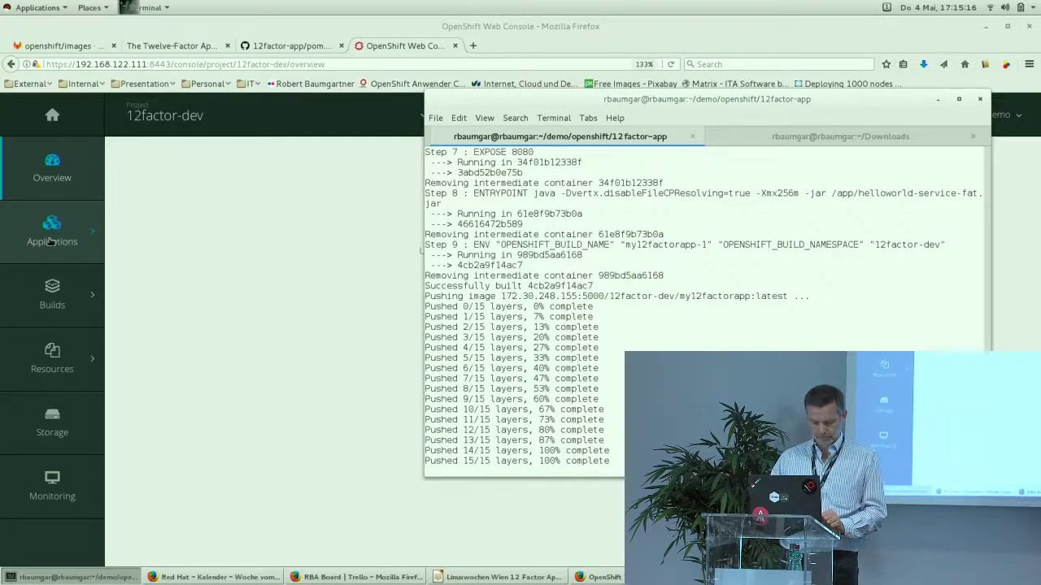
click(114, 236)
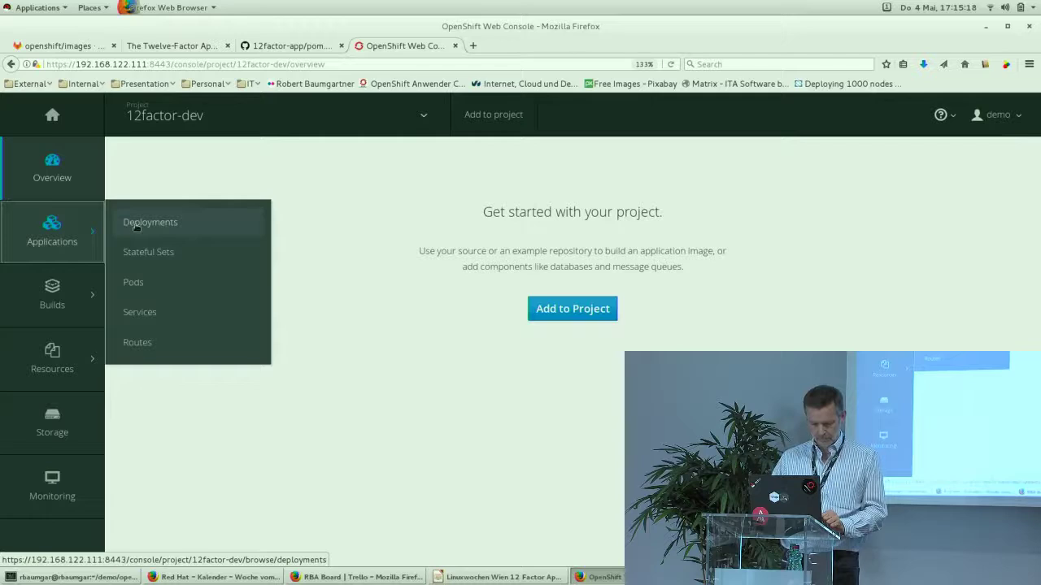
click(138, 226)
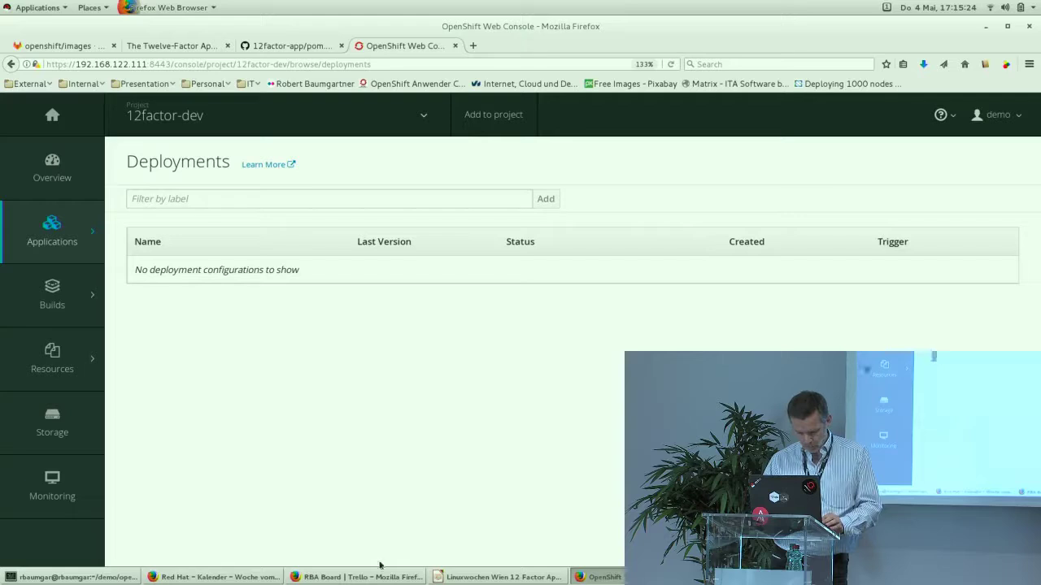
- Switch to the terminal and run ./05_run.sh to deploy my12factorapp
click(77, 578)
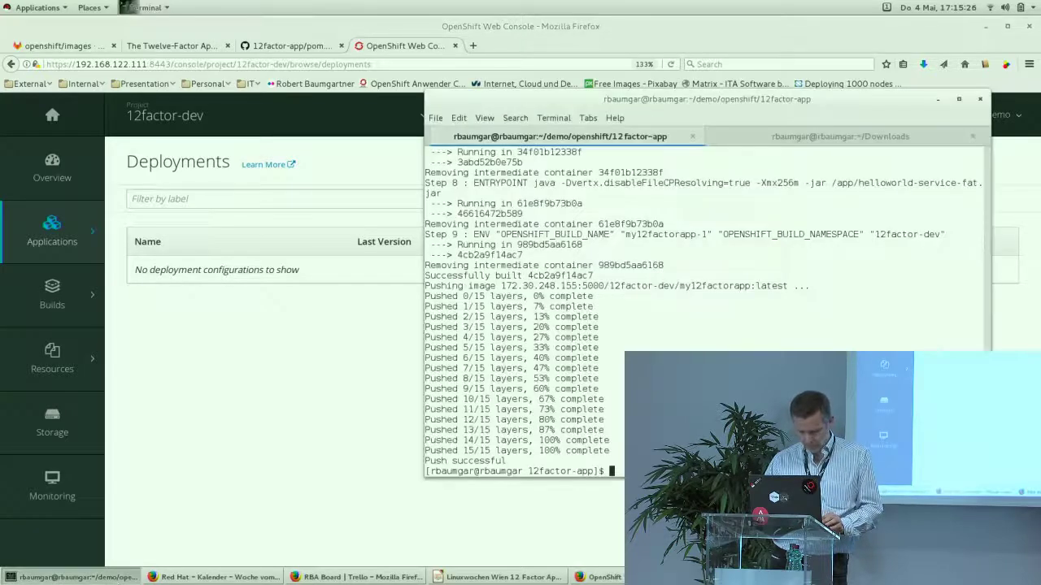
text(./0)
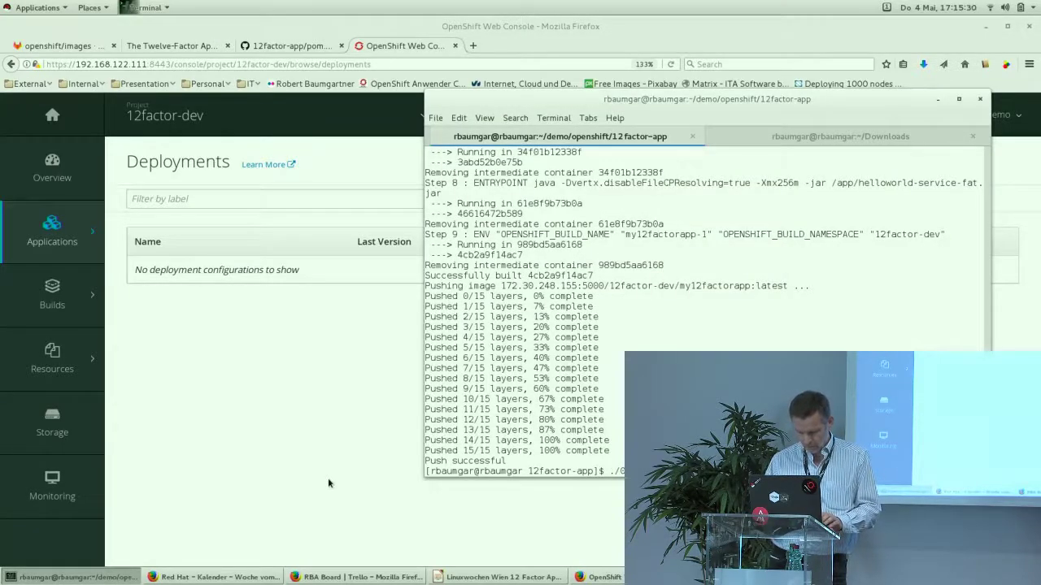
key(Return)
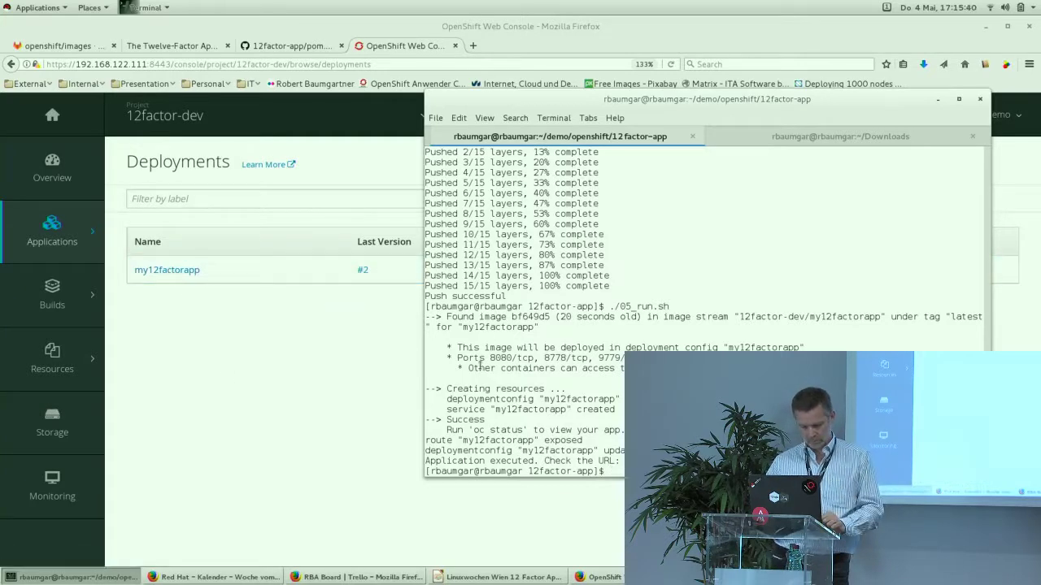
- Return to the OpenShift web console and display the 12factor-dev project's overview
click(51, 173)
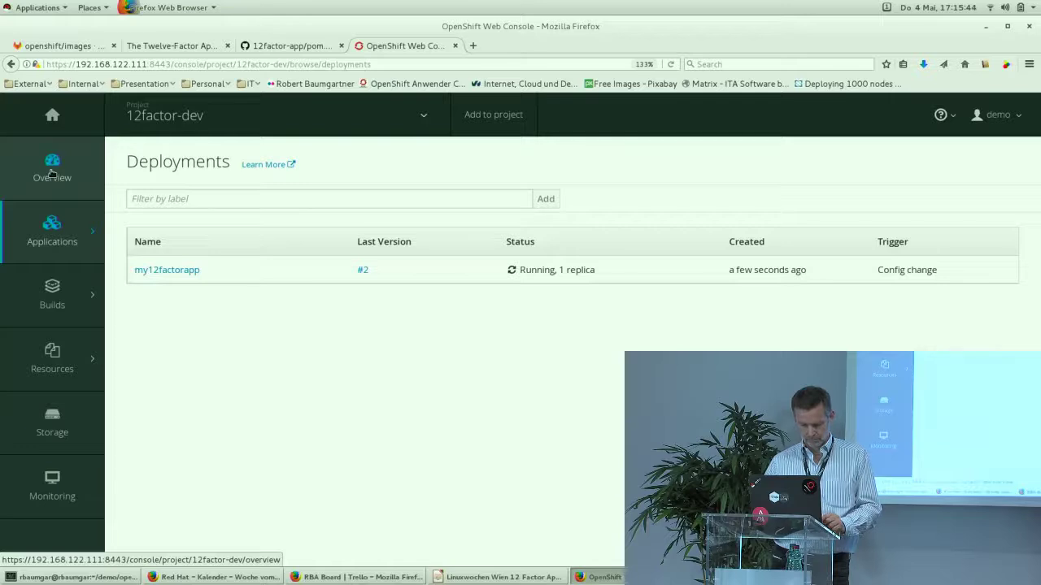
click(51, 173)
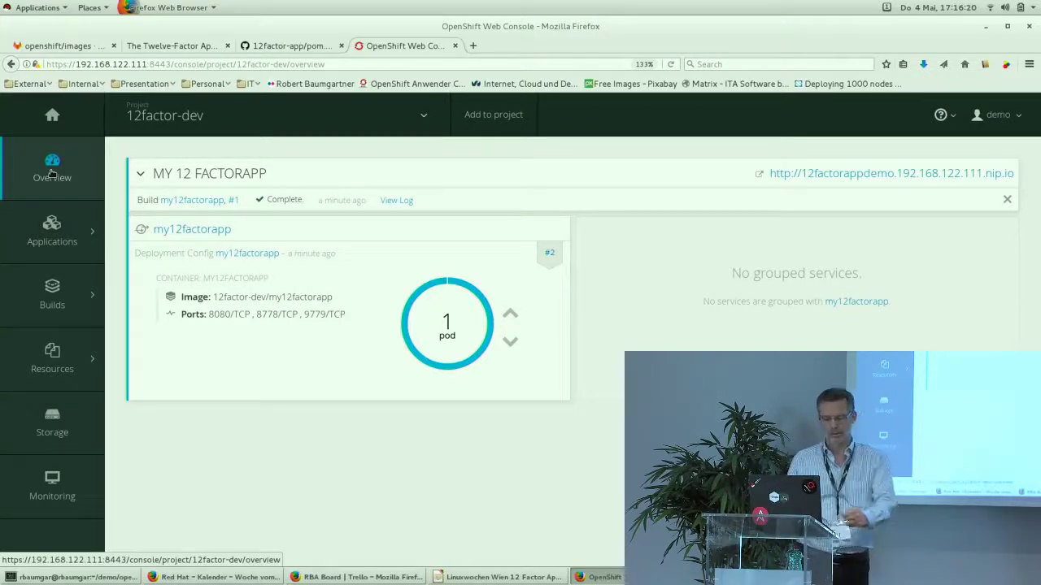
key(alt+Tab)
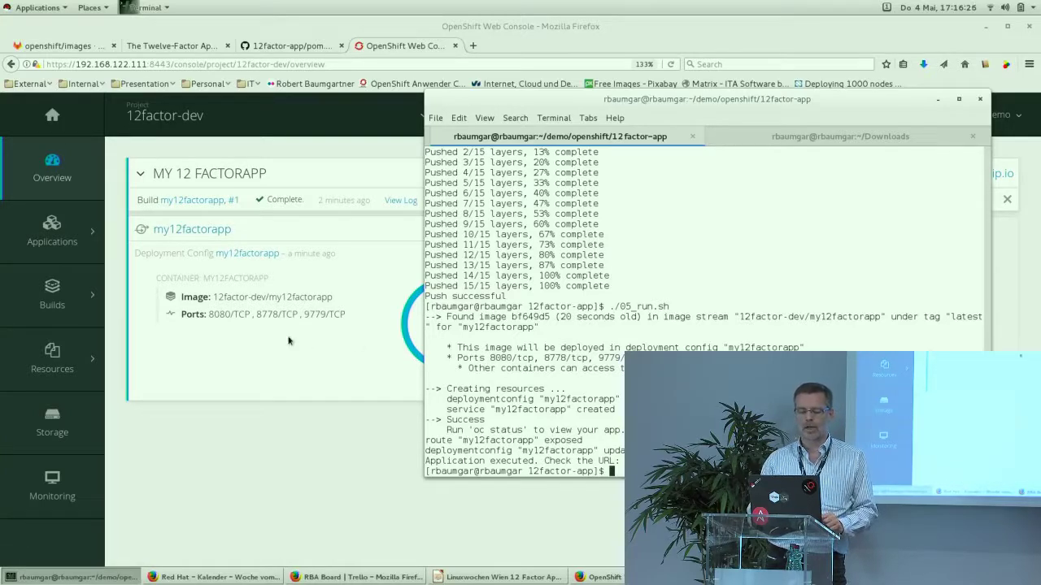
click(299, 360)
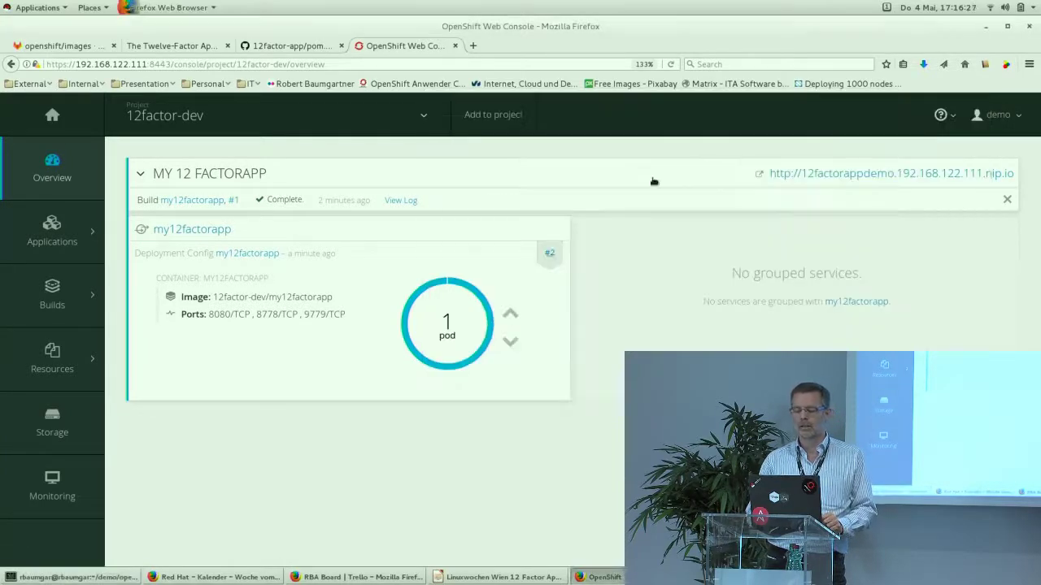
click(836, 177)
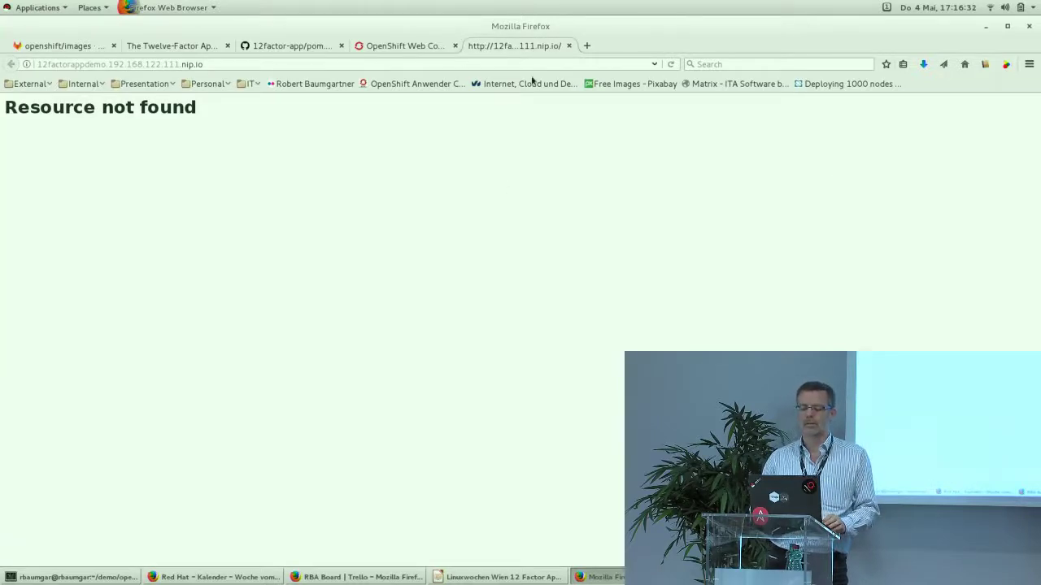
click(568, 46)
- Switch to the terminal and open the application URL printed by the run script in the browser
key(alt+Tab)
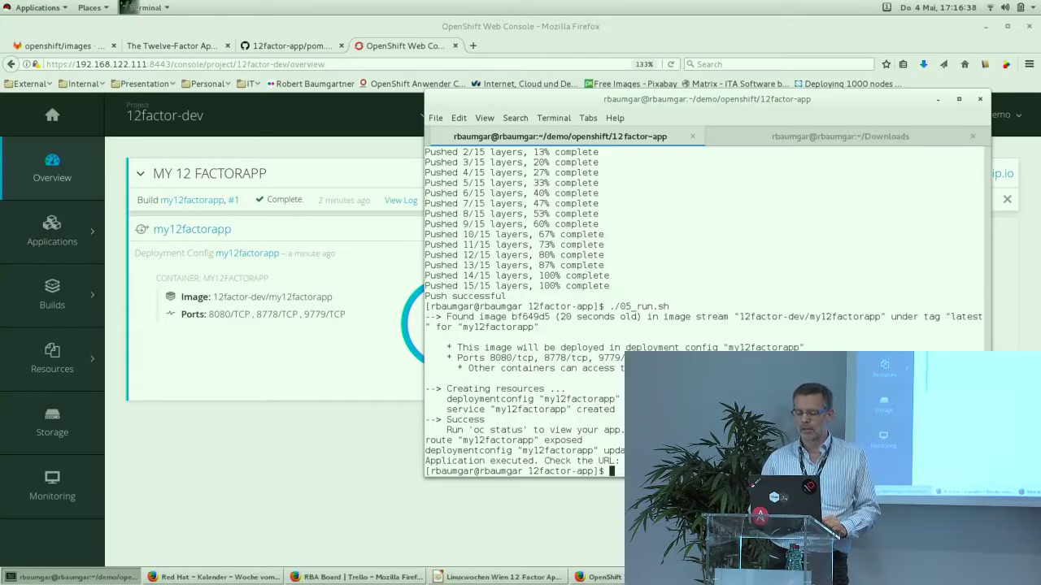
right_click(817, 460)
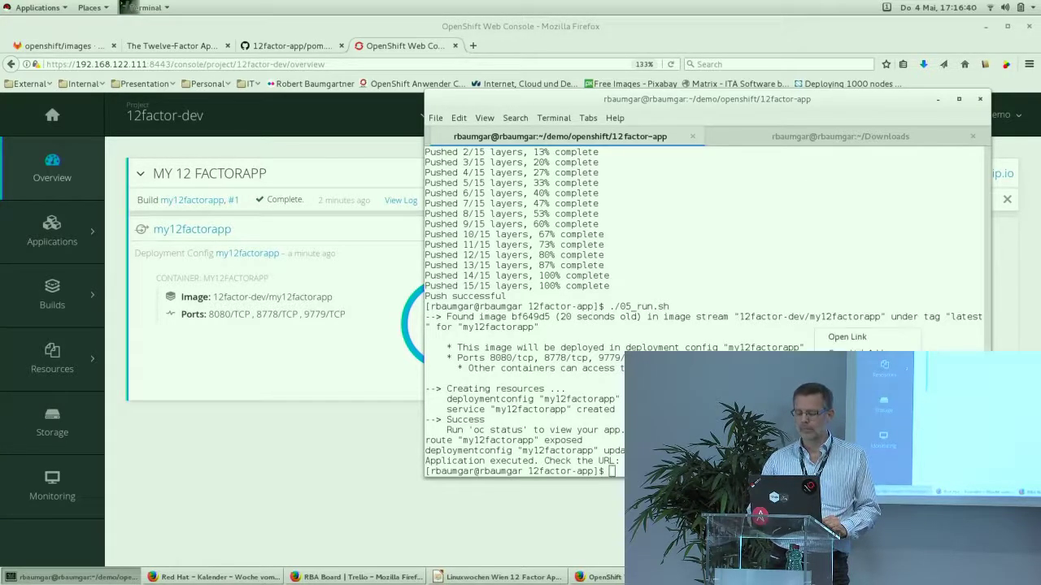
click(868, 341)
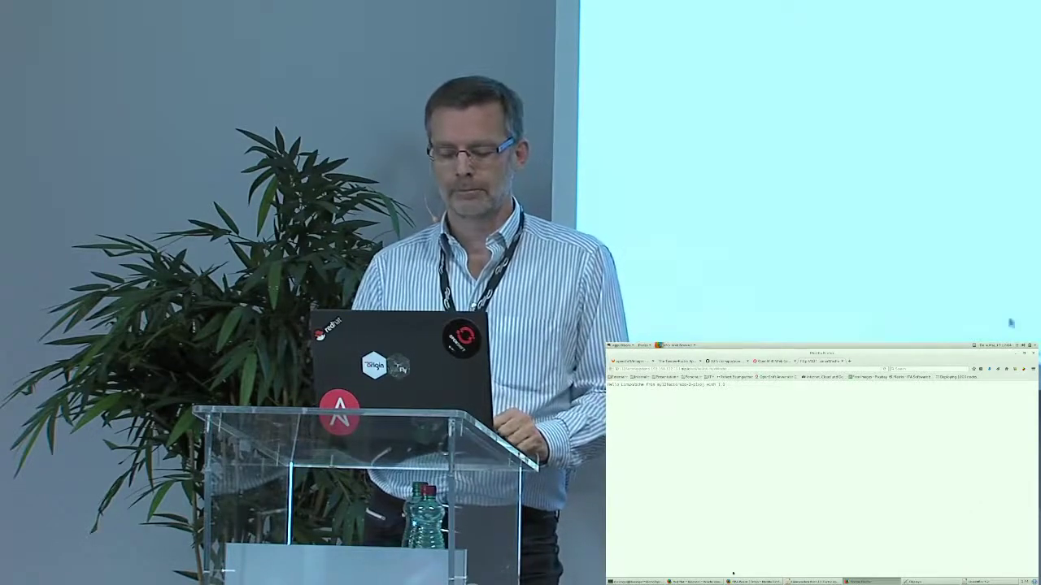
- Switch to the running Twelve Factor App slide show at the slide "3 - Config"
key(alt+Tab)
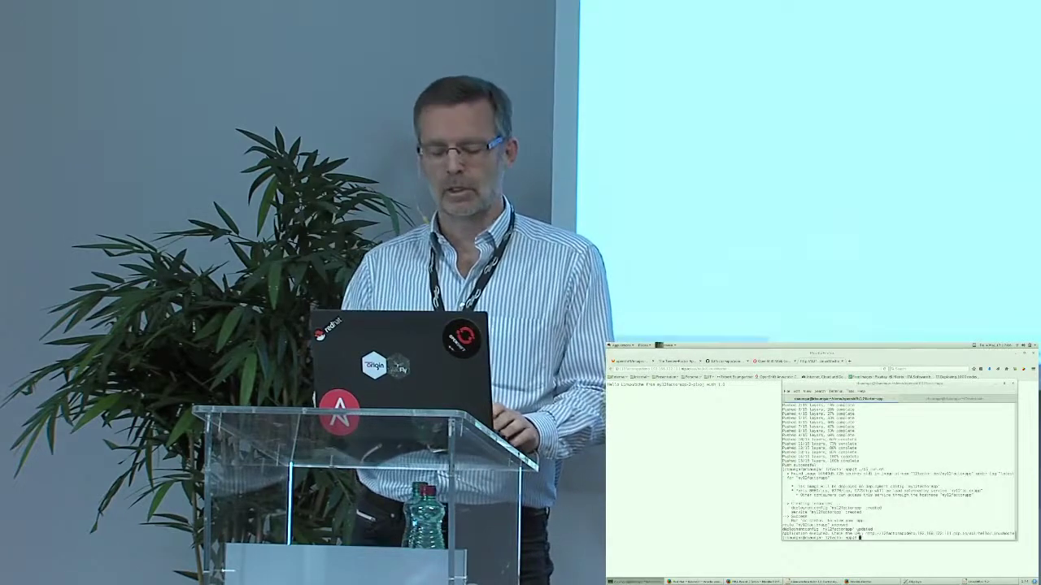
key(alt+Tab)
key(Tab)
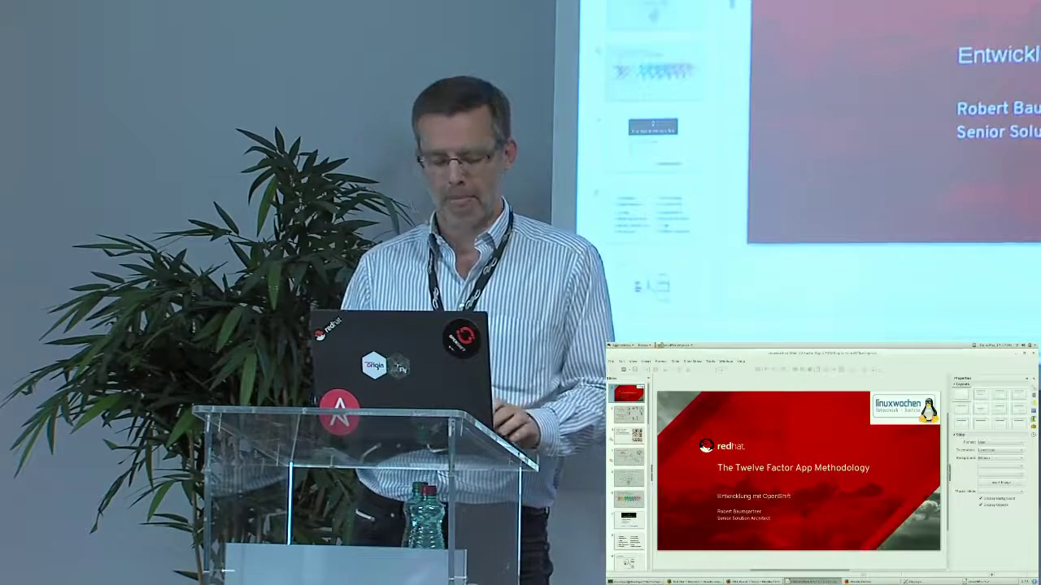
key(alt+Tab)
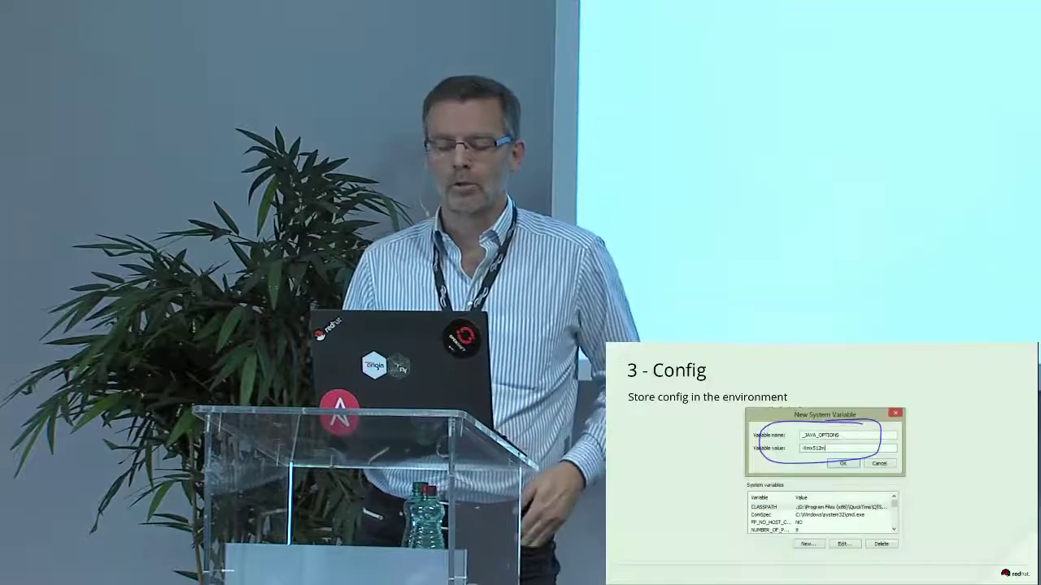